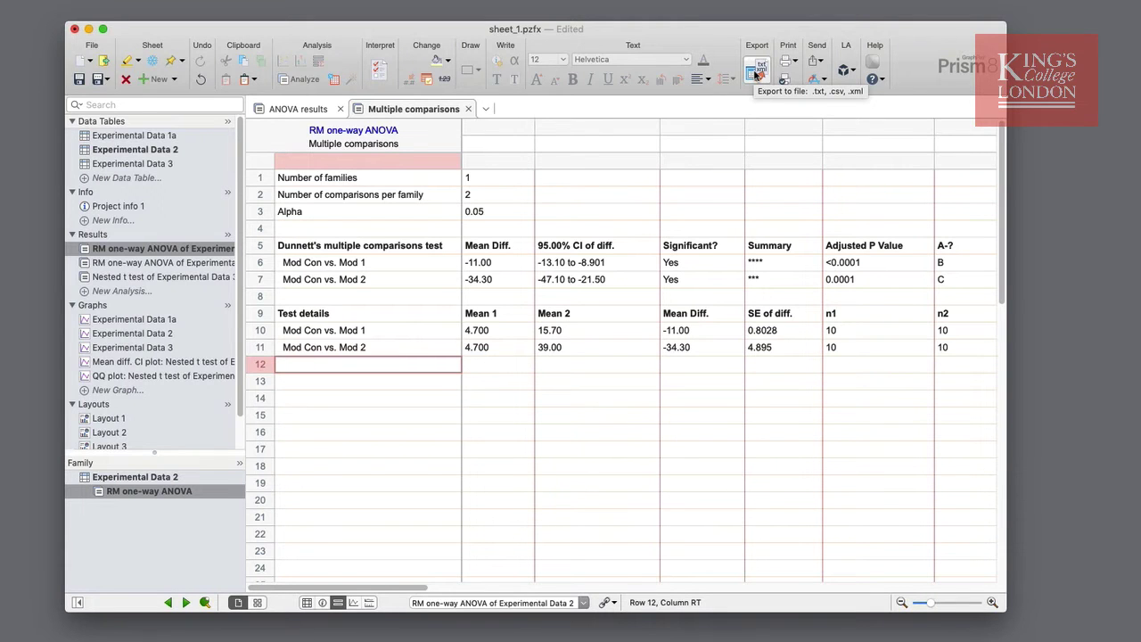
Open the Multiple comparisons results export settings with tab-delimited text (TXT) as the format
left_click(755, 74)
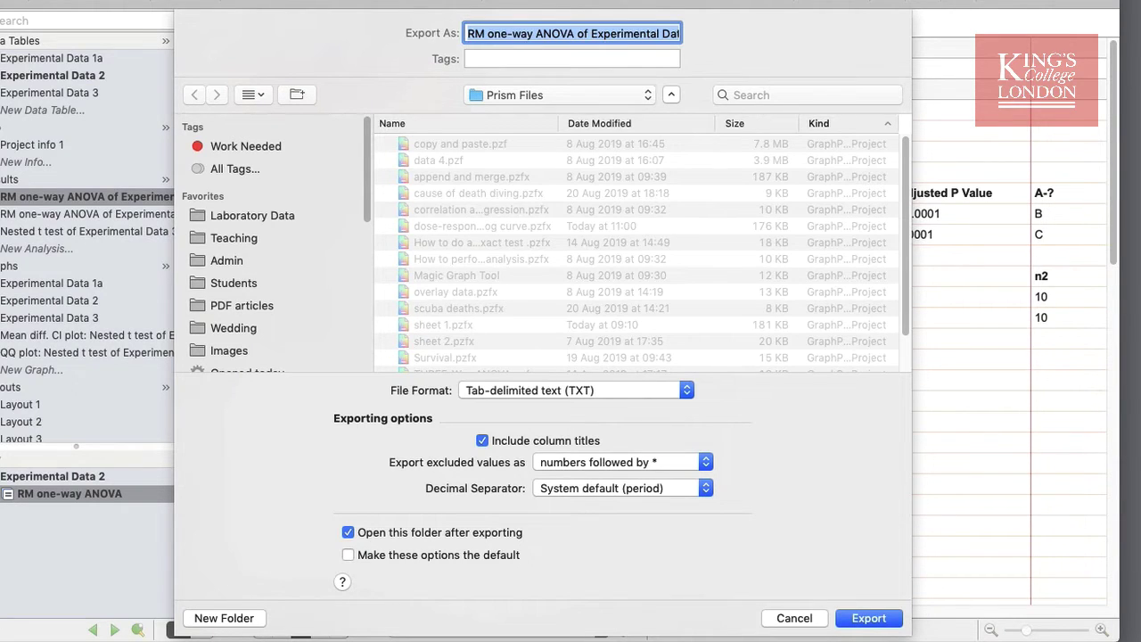
left_click(658, 390)
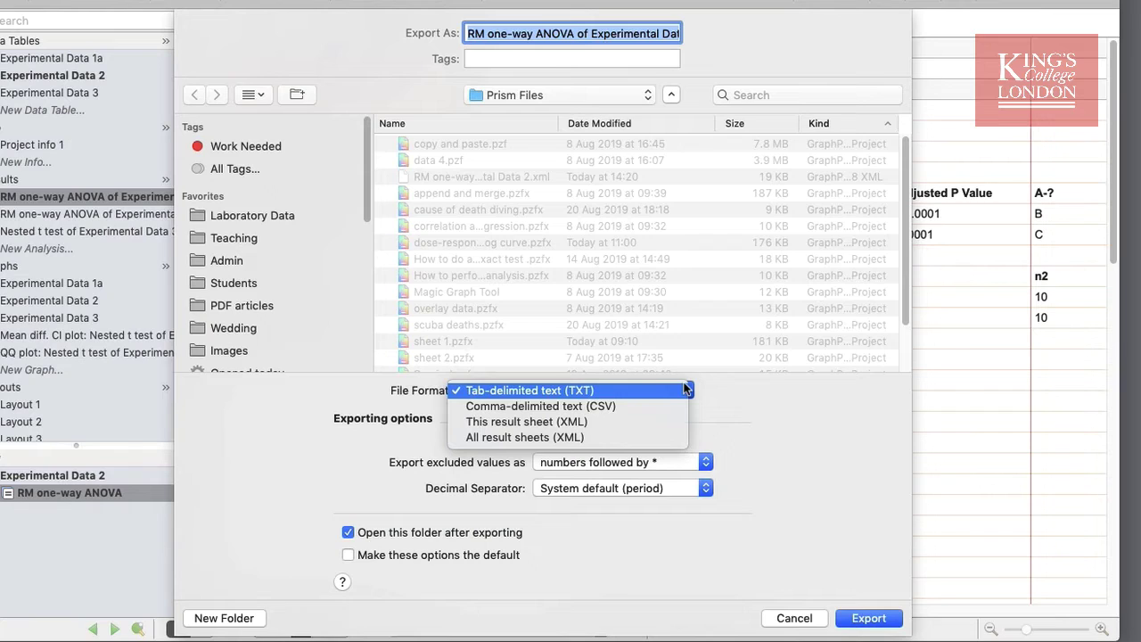
left_click(610, 390)
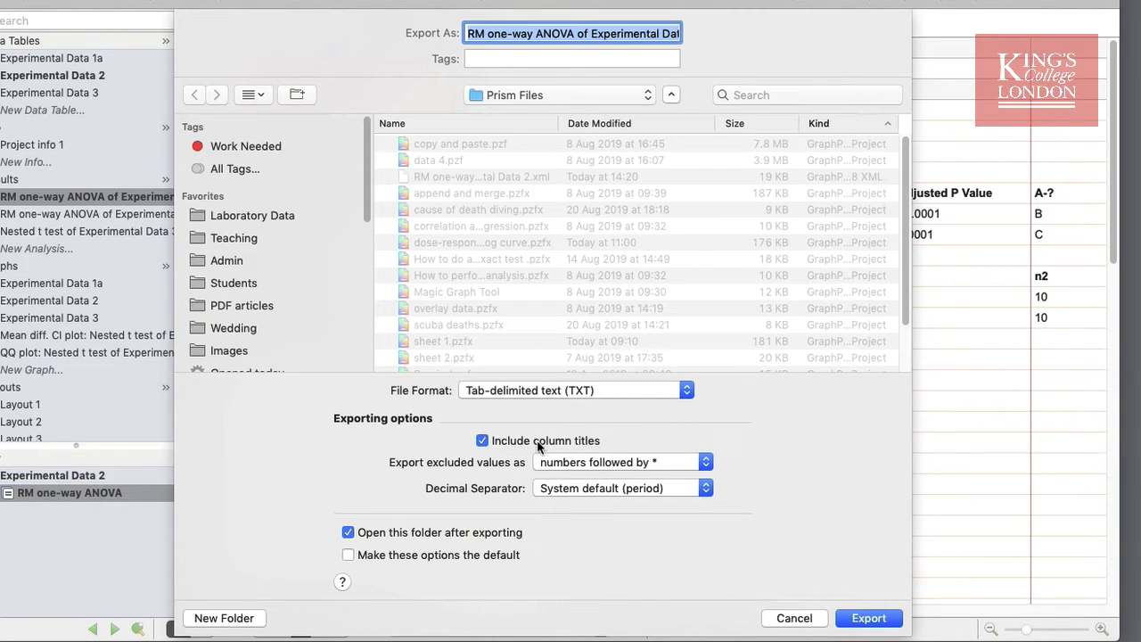
Keep excluded values as numbers followed by * and the system default decimal separator
left_click(696, 463)
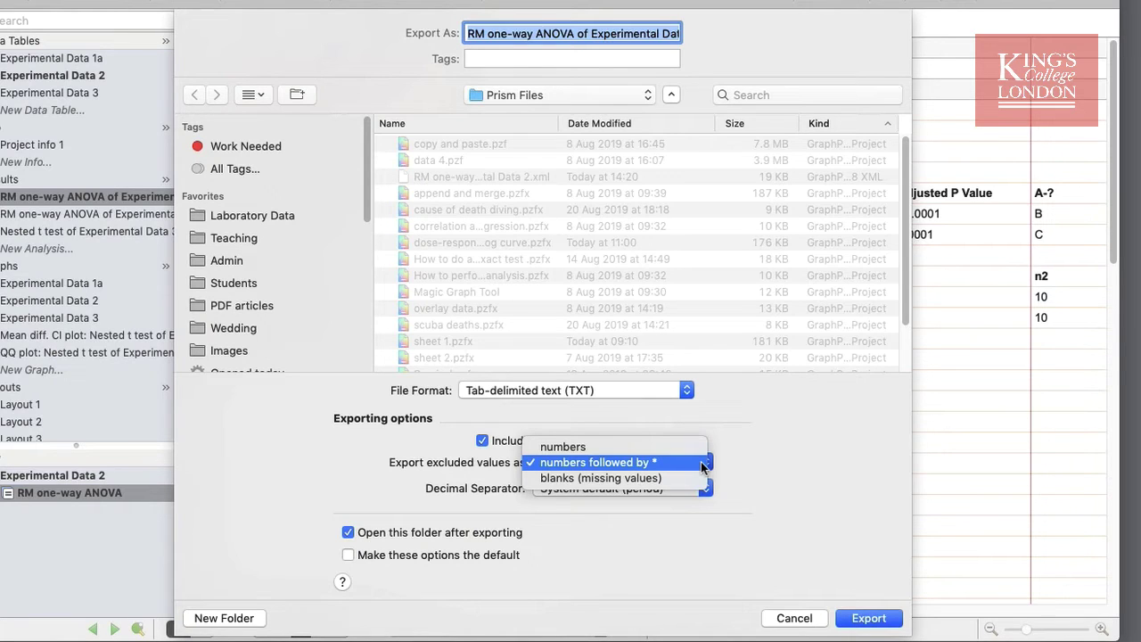
left_click(702, 464)
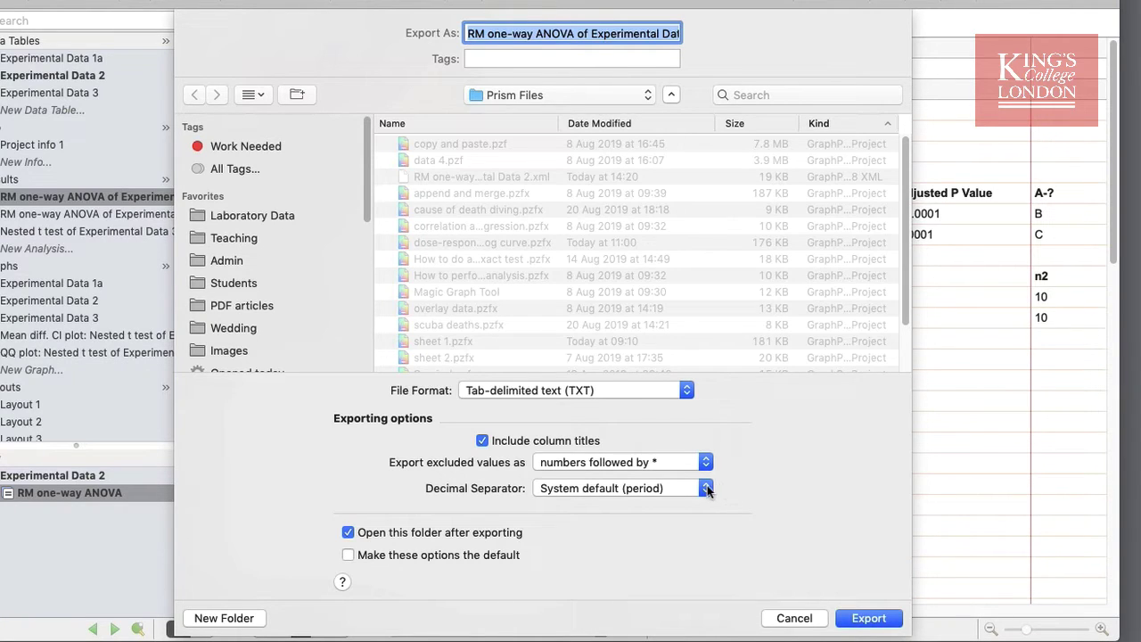
left_click(707, 489)
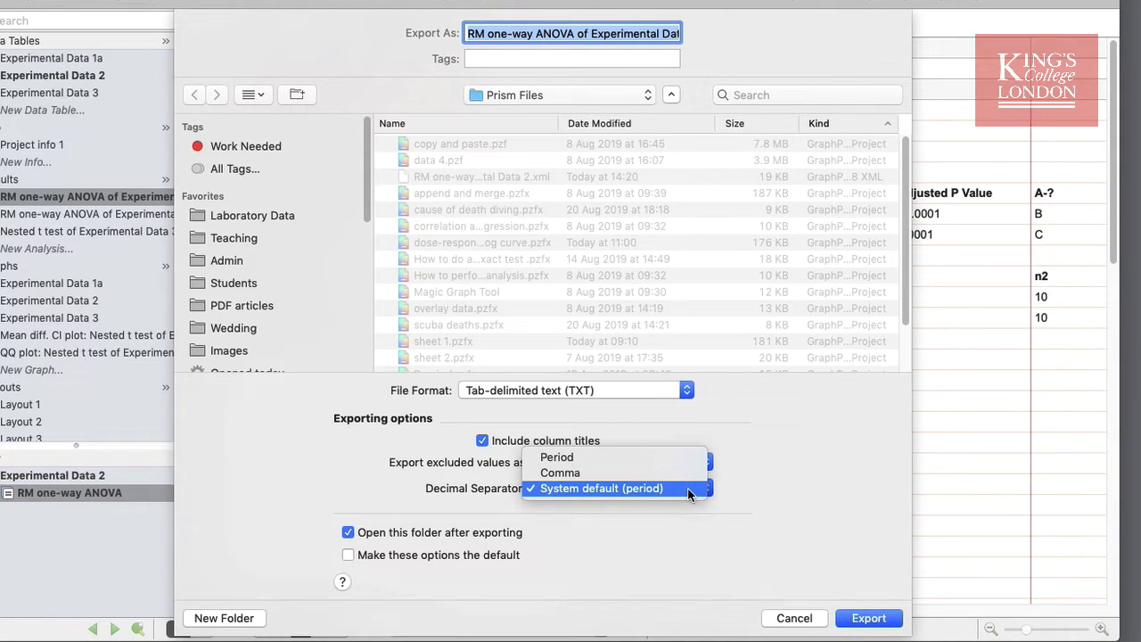
left_click(687, 489)
Make these options the default, turn off opening the folder, and export the TXT file
left_click(499, 554)
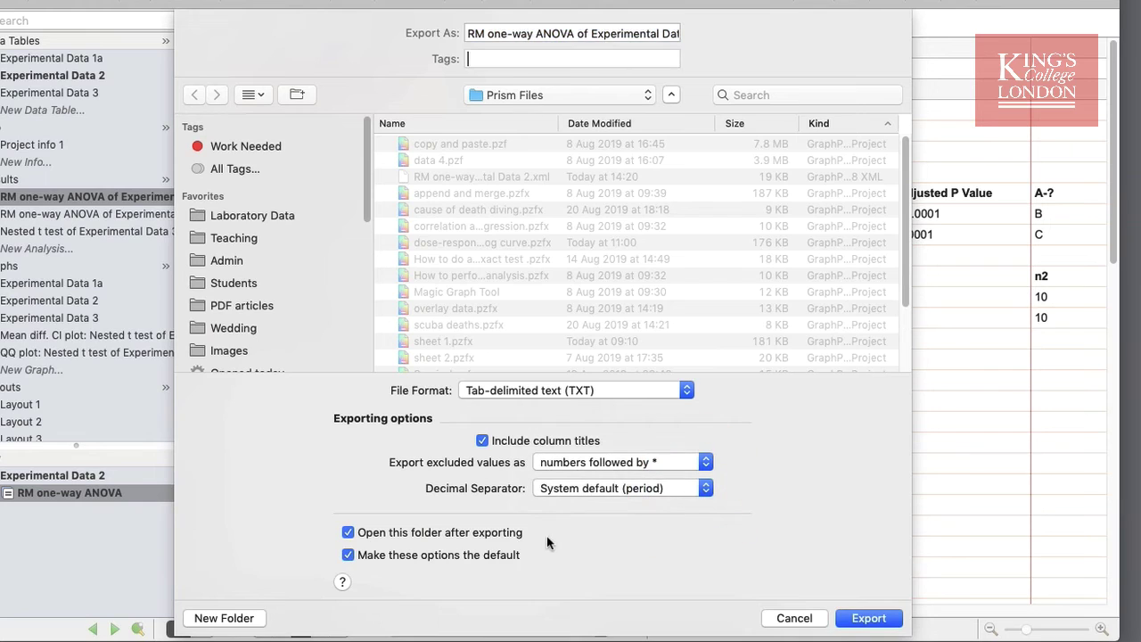
left_click(484, 531)
left_click(858, 618)
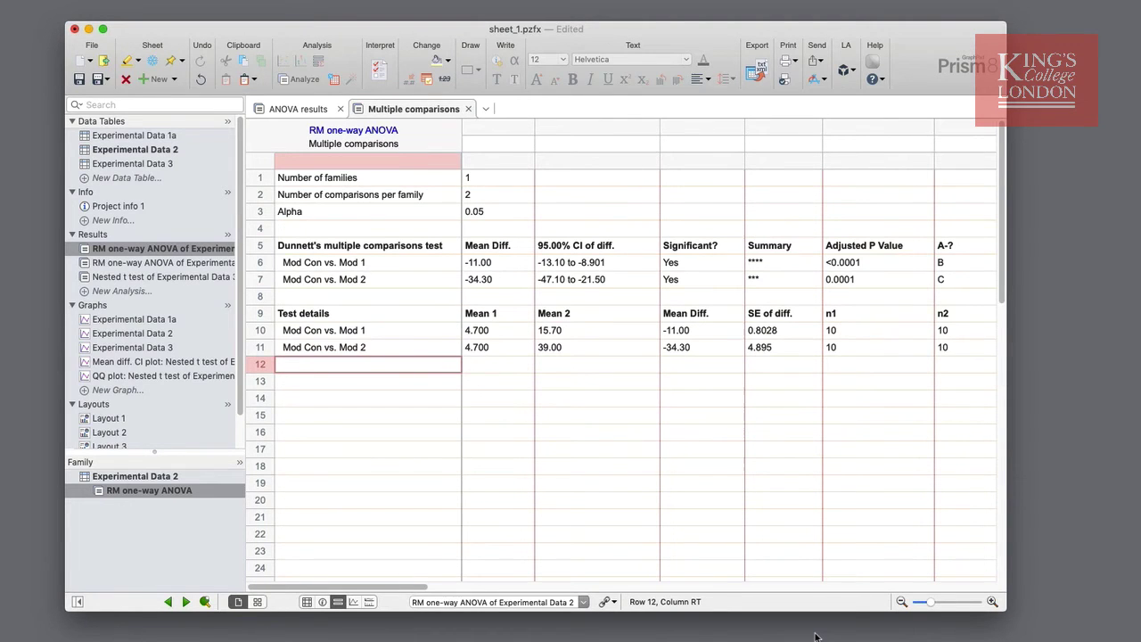
Export Experimental Data 1a as CSV to Experimental Data 1a.csv, as default, without opening the folder
left_click(161, 135)
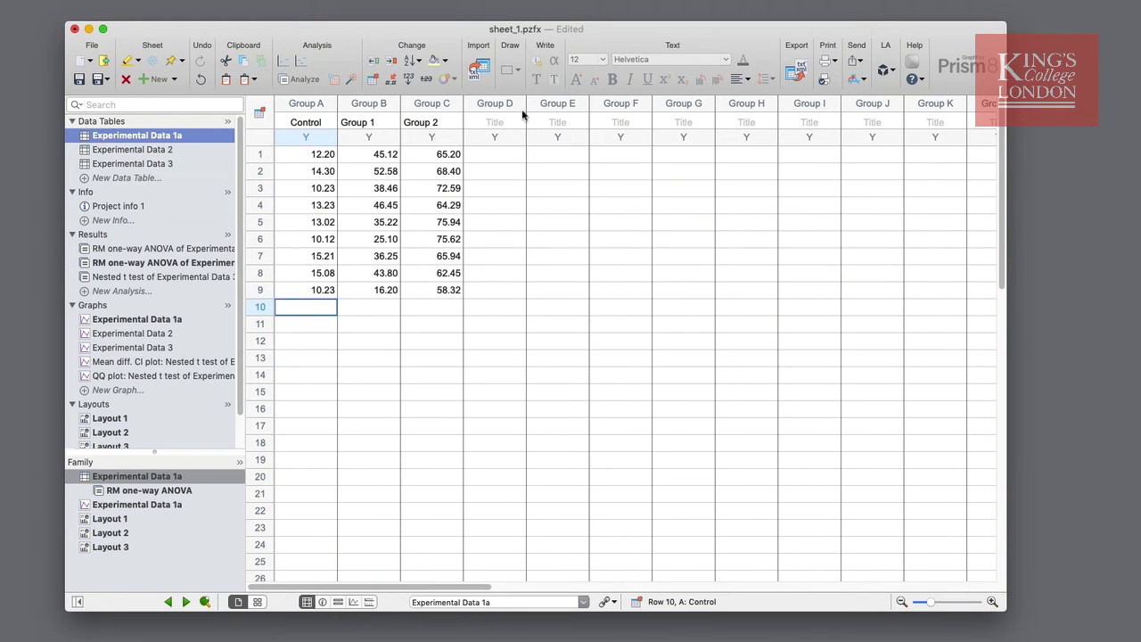
left_click(795, 73)
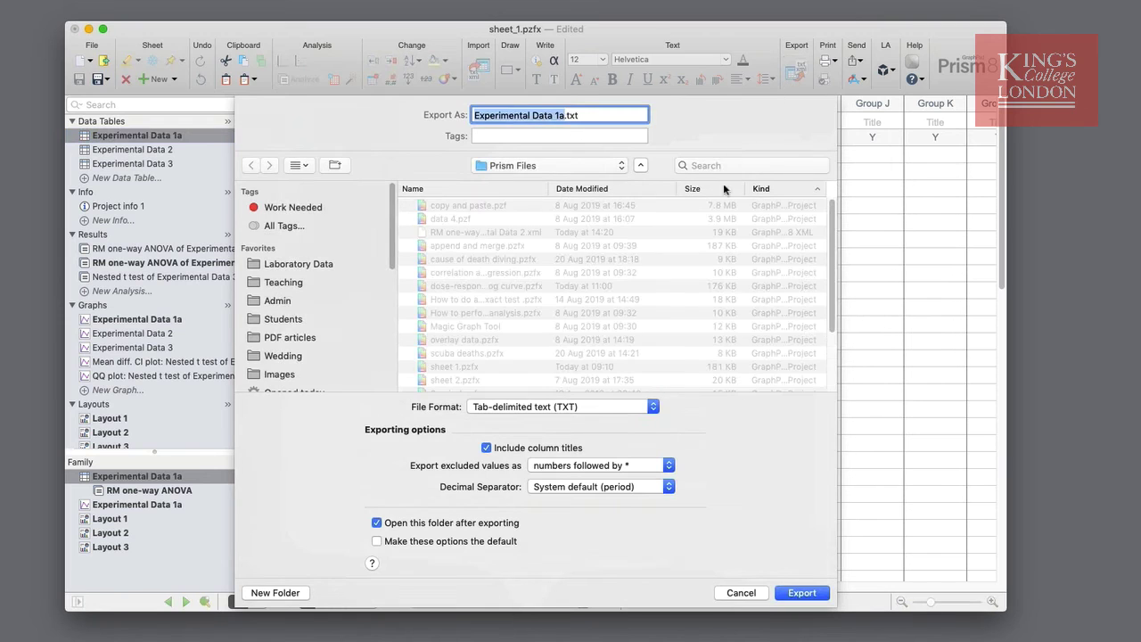
left_click(653, 407)
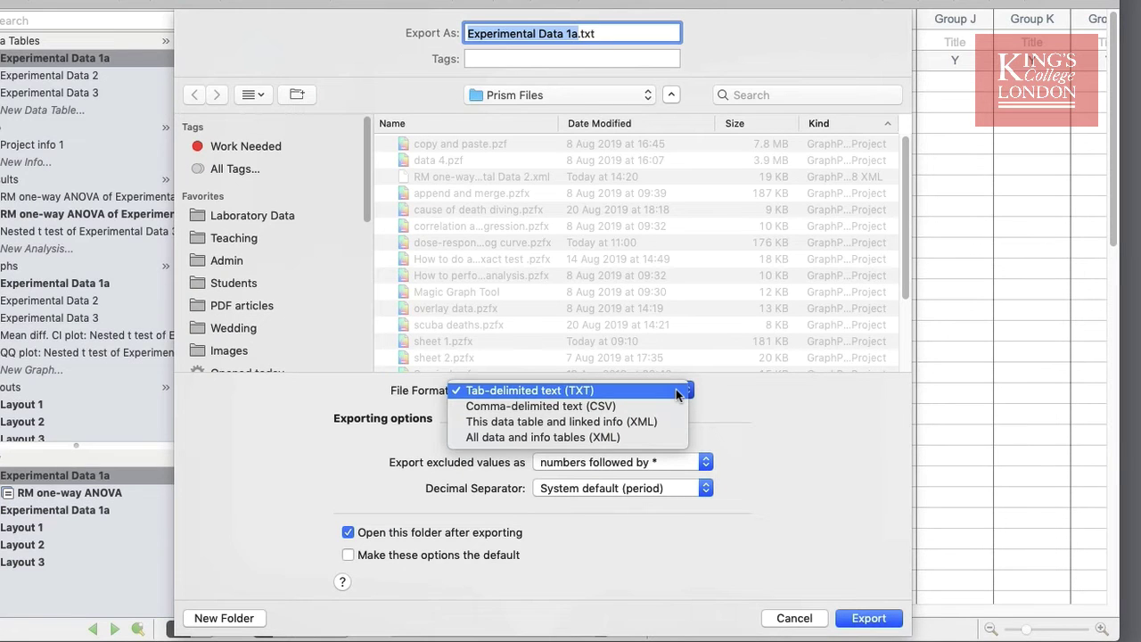
left_click(676, 402)
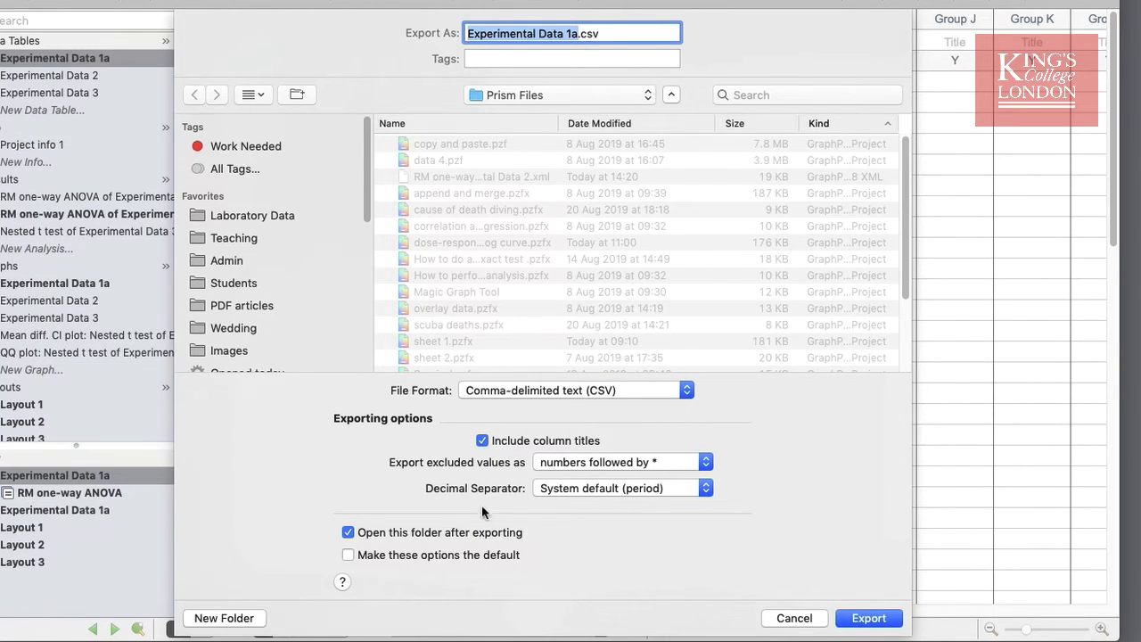
left_click(479, 532)
left_click(481, 556)
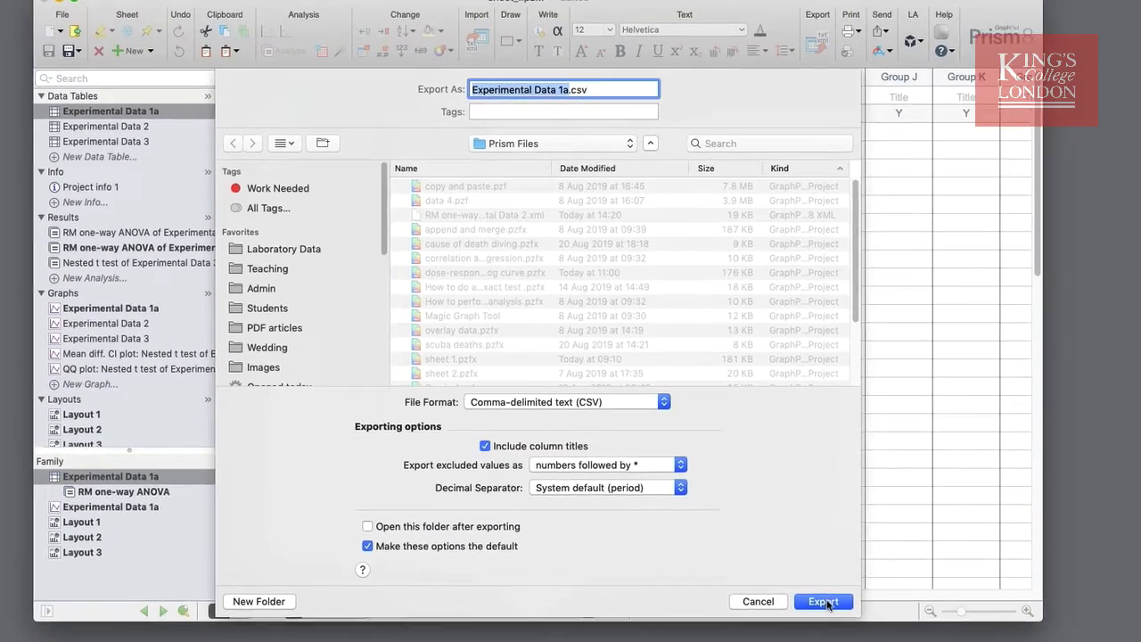
left_click(824, 602)
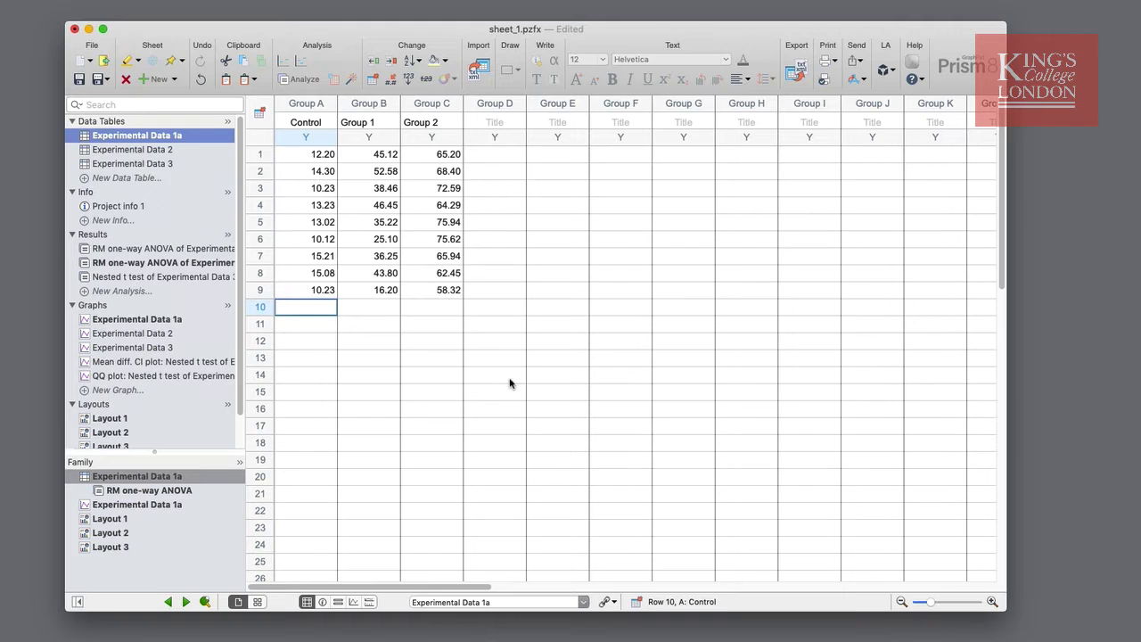
Switch to Layout 1 and bring up its export dialog set to Layout 1.pdf
left_click(111, 418)
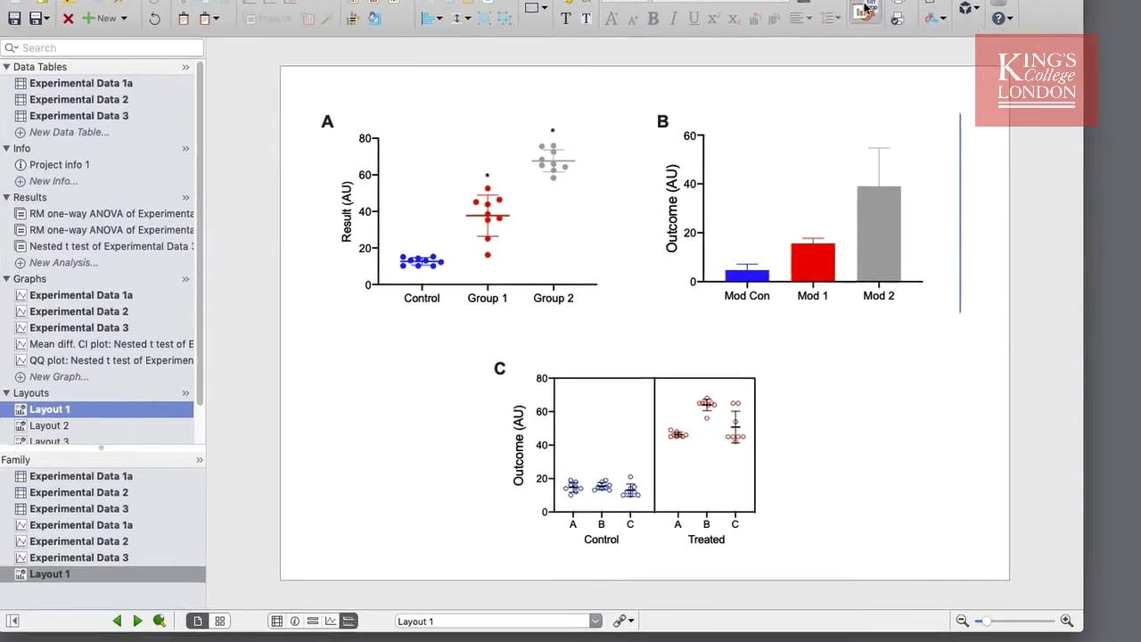
left_click(818, 71)
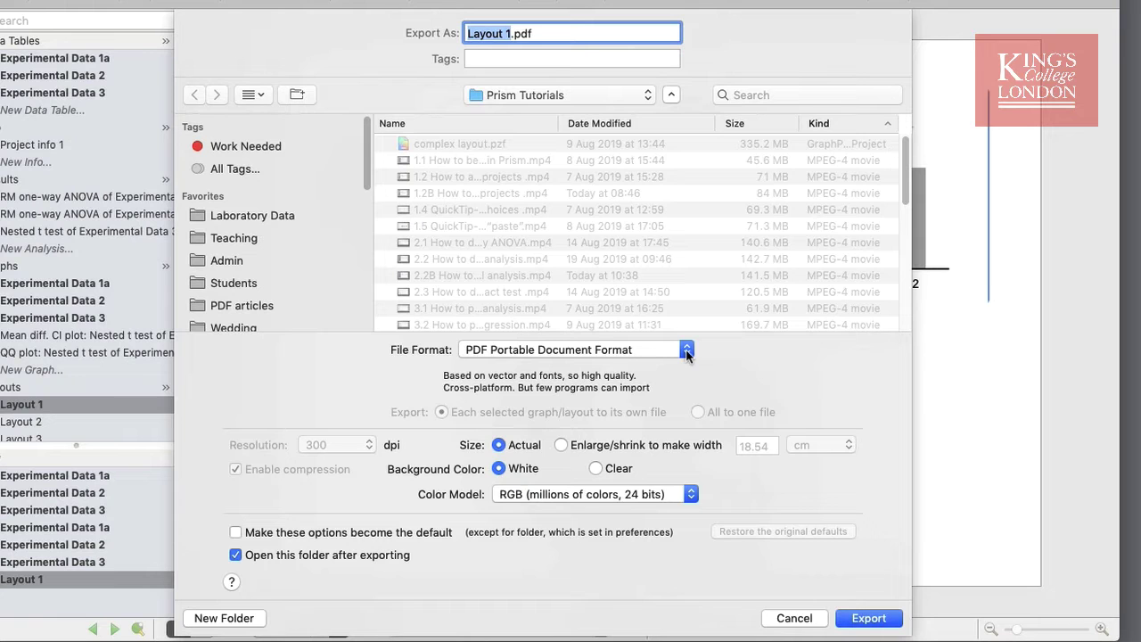
Set the Layout 1 export to JPEG at 600 dpi, keeping the RGB colour model
left_click(687, 351)
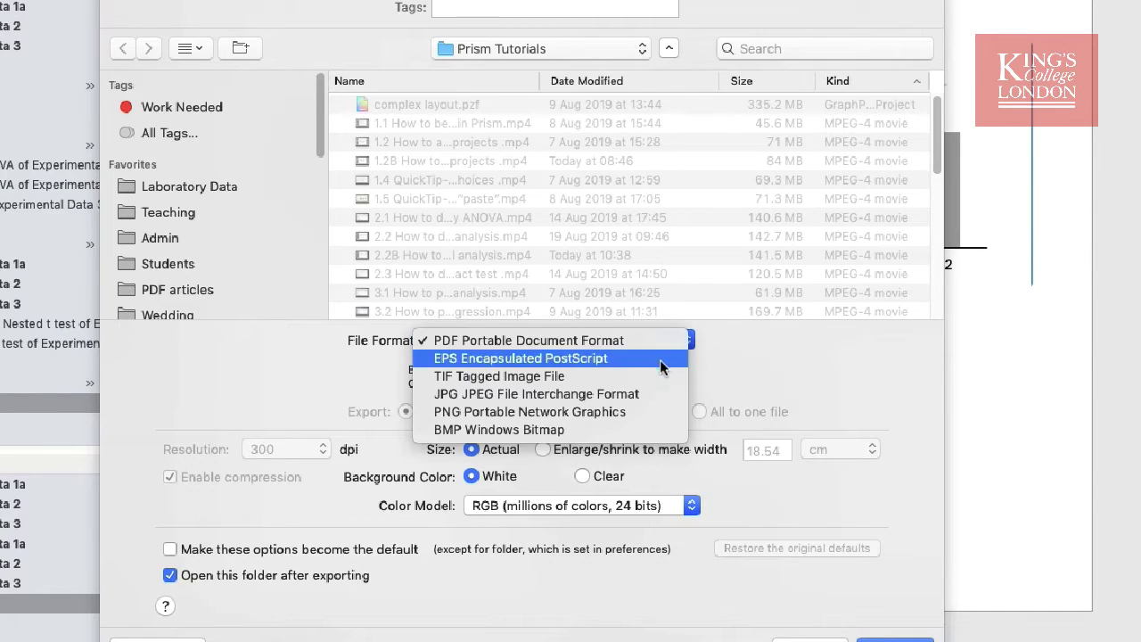
left_click(660, 396)
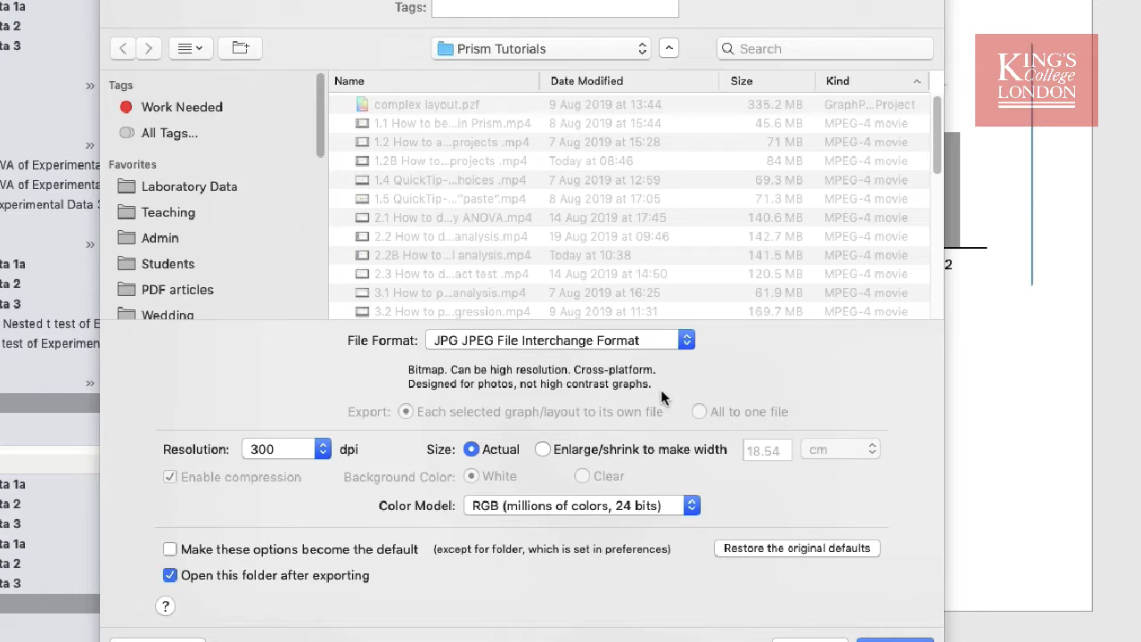
left_click(323, 451)
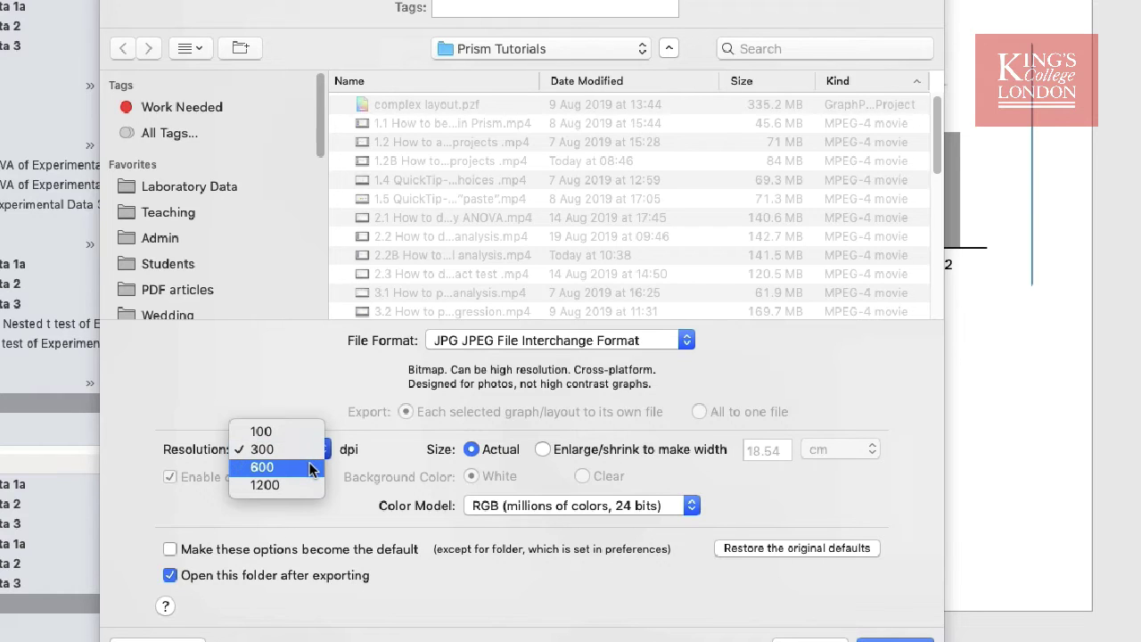
left_click(309, 469)
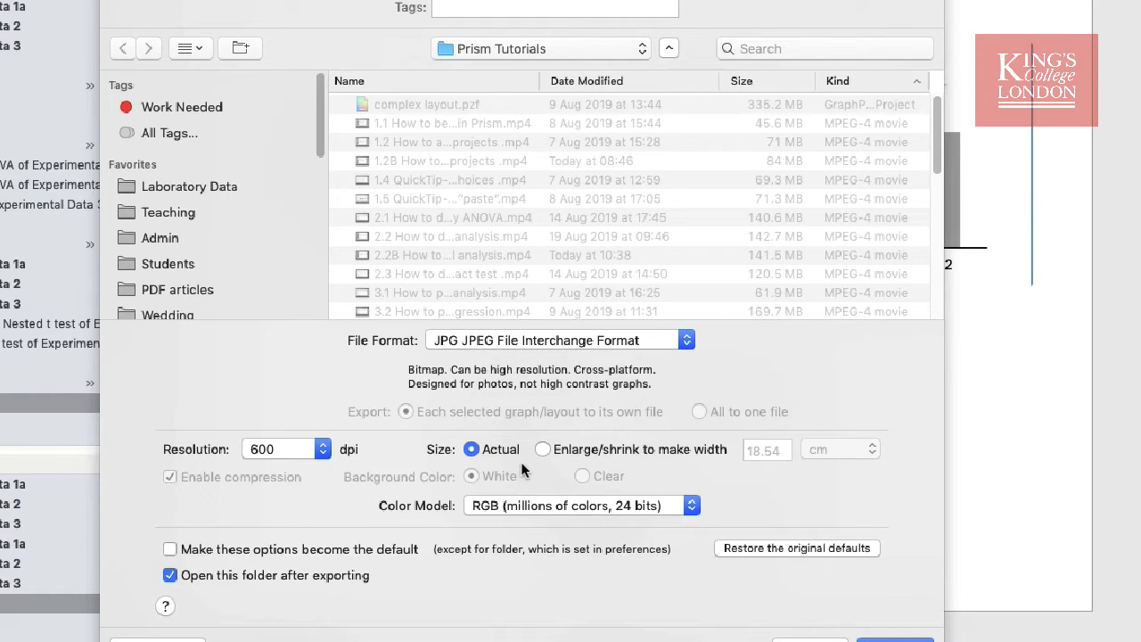
left_click(689, 505)
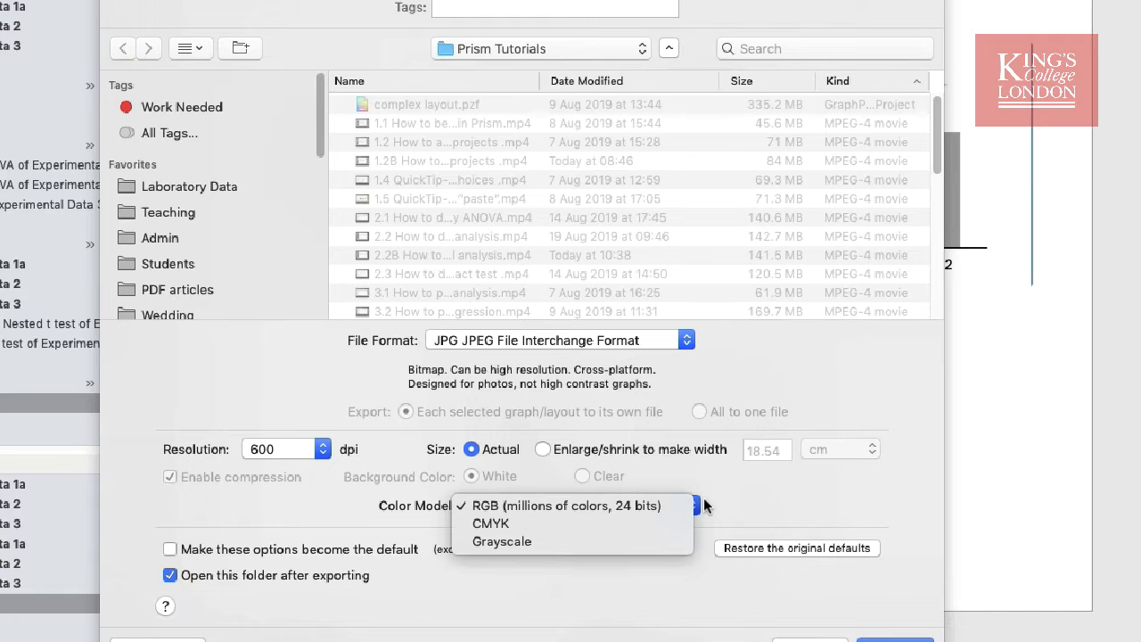
left_click(704, 505)
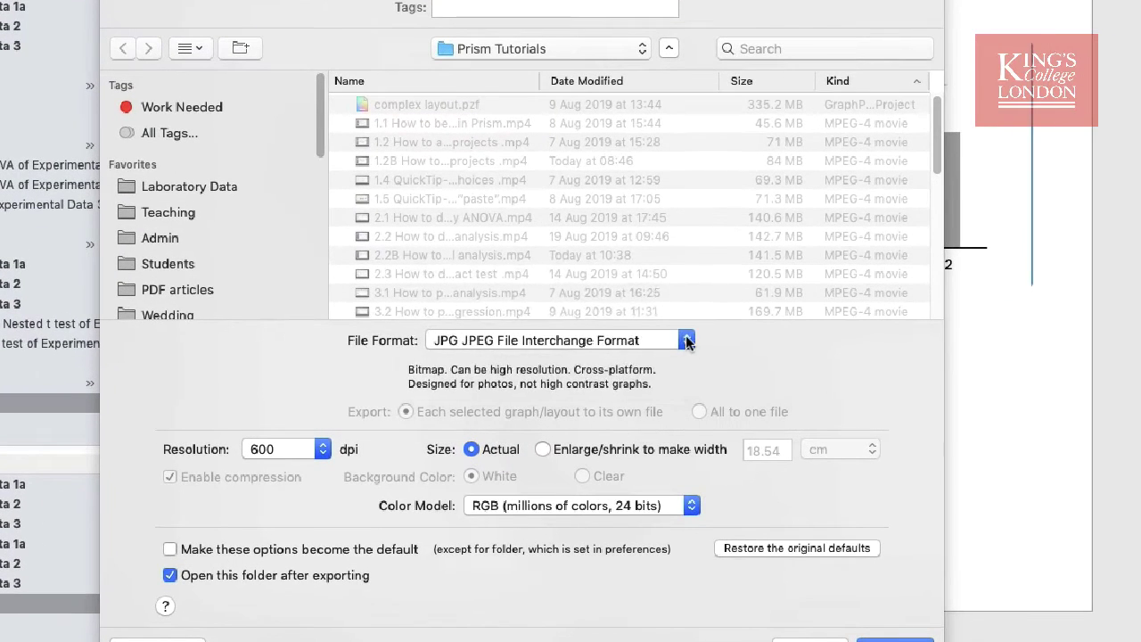
Change the format to TIF and export Layout 1 as Layout 1.tiff
left_click(686, 349)
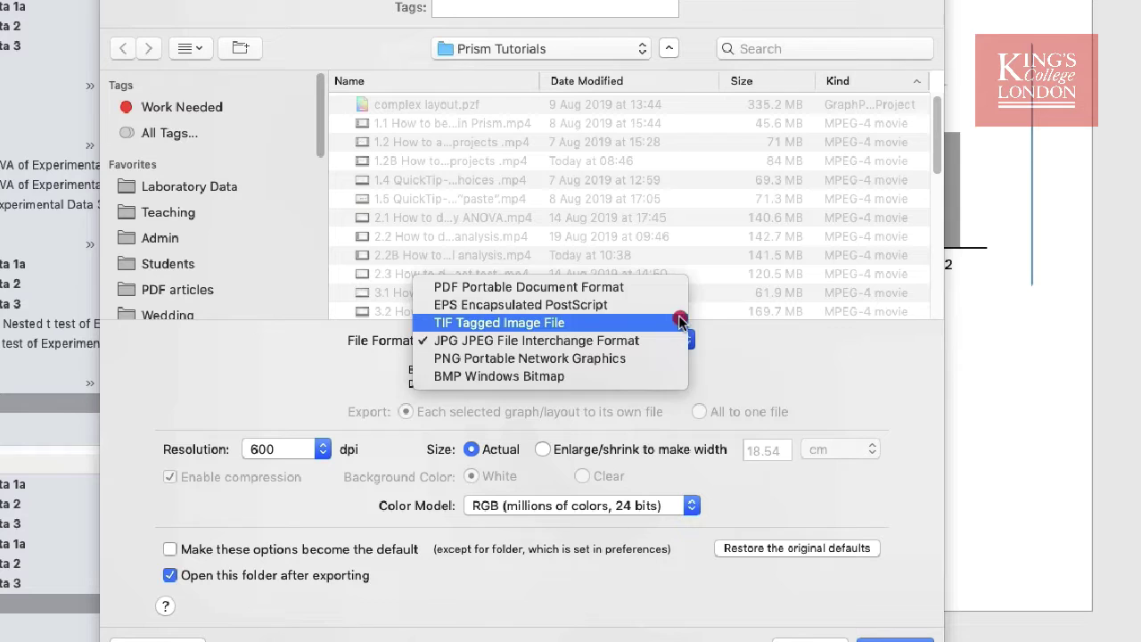
left_click(680, 322)
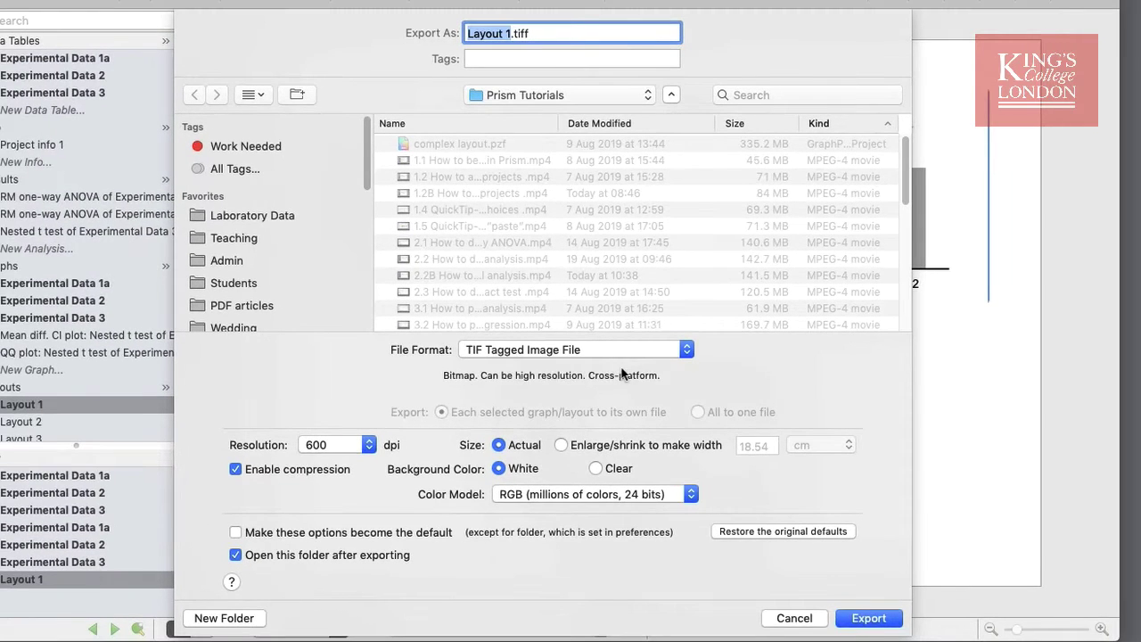
left_click(878, 619)
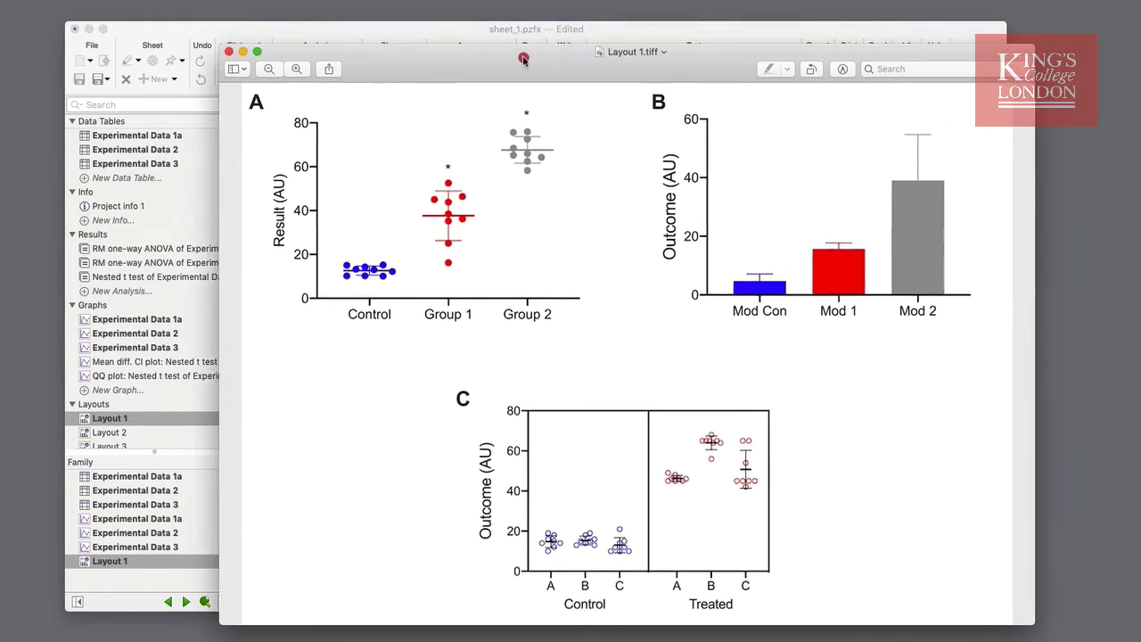
Check Layout 1.tiff in Preview showing panels A, B and C, then close it
left_click(521, 61)
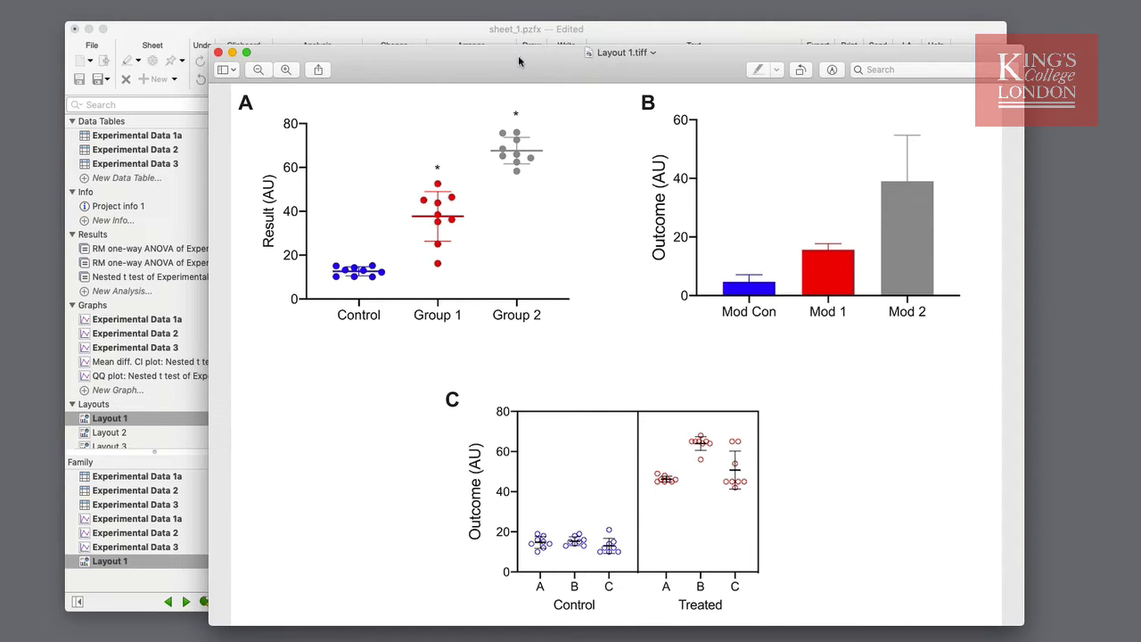
Close the TIFF preview and reopen Layout 1's export settings with JPG as the format
left_click(217, 53)
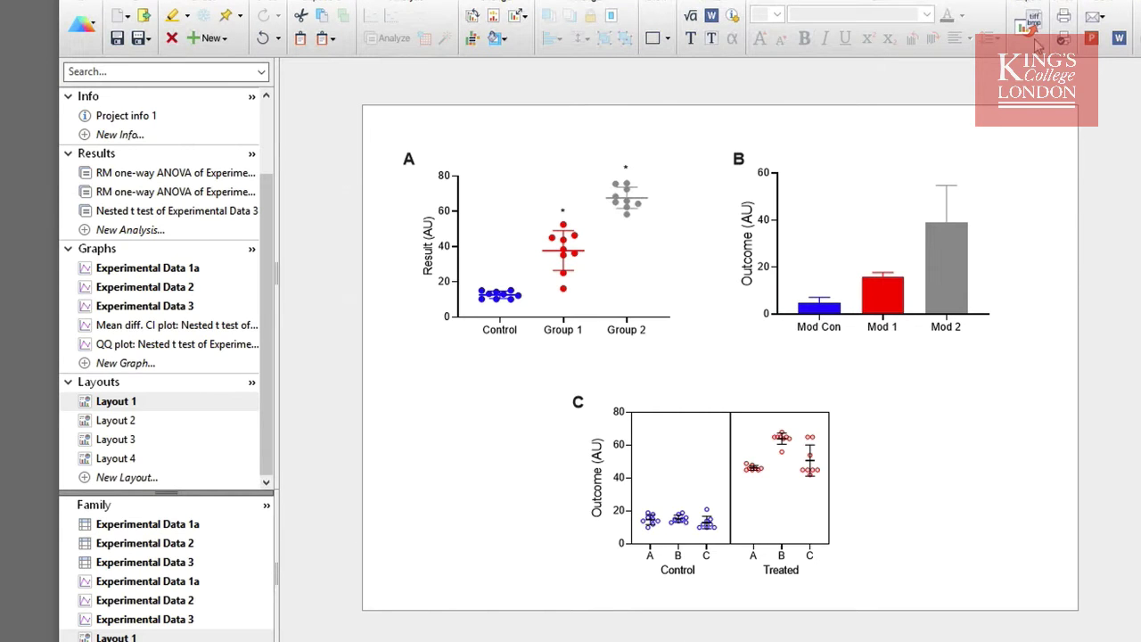
left_click(895, 78)
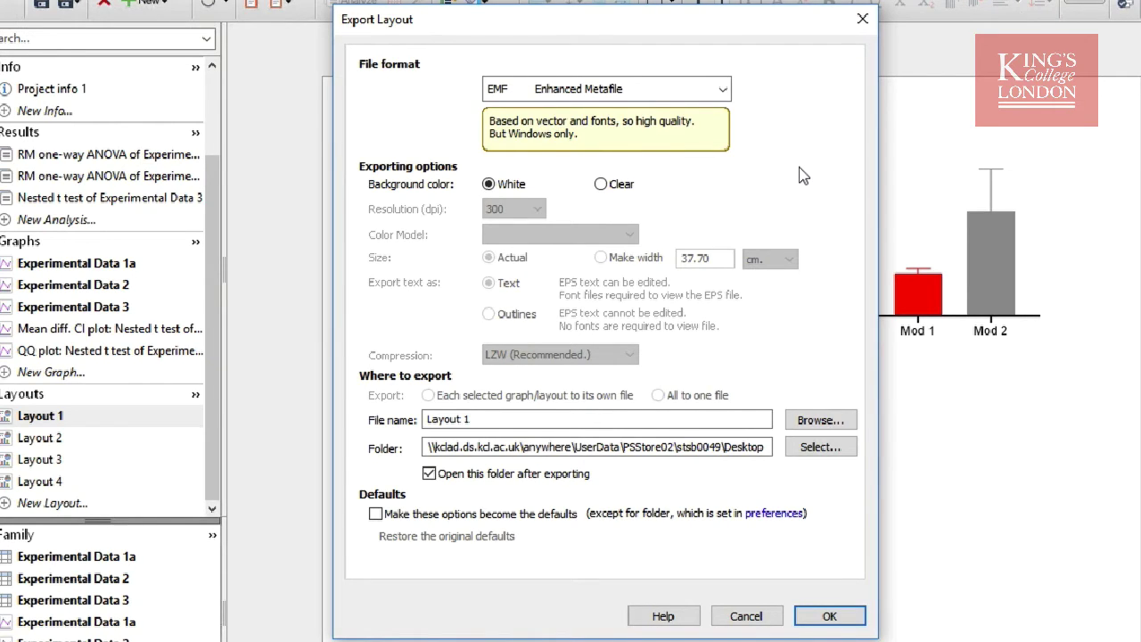
left_click(723, 89)
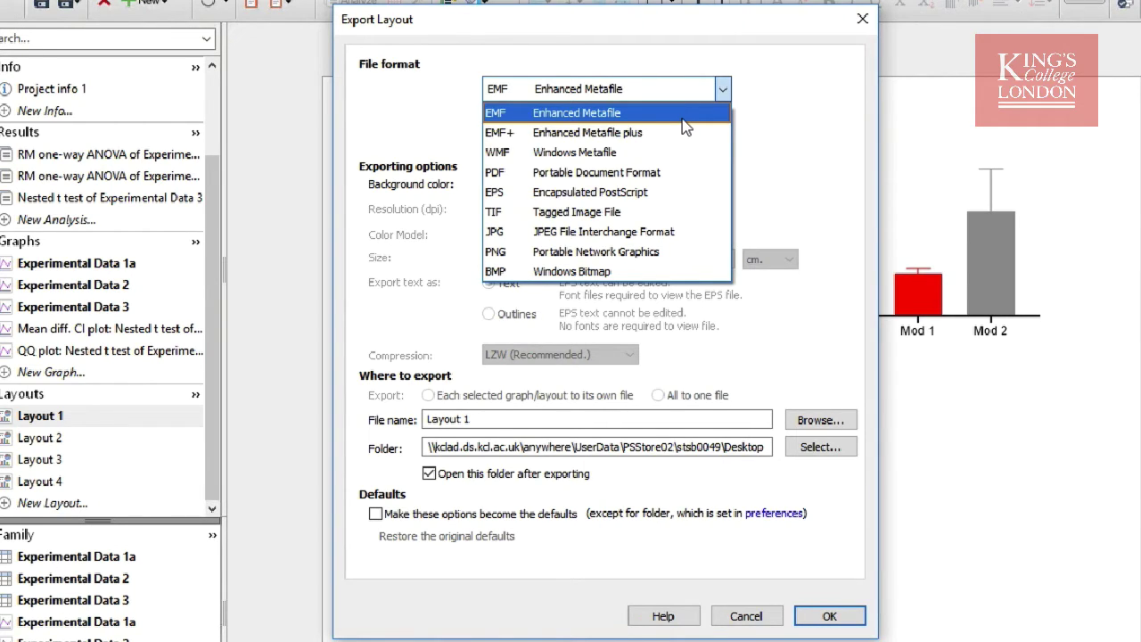
left_click(664, 233)
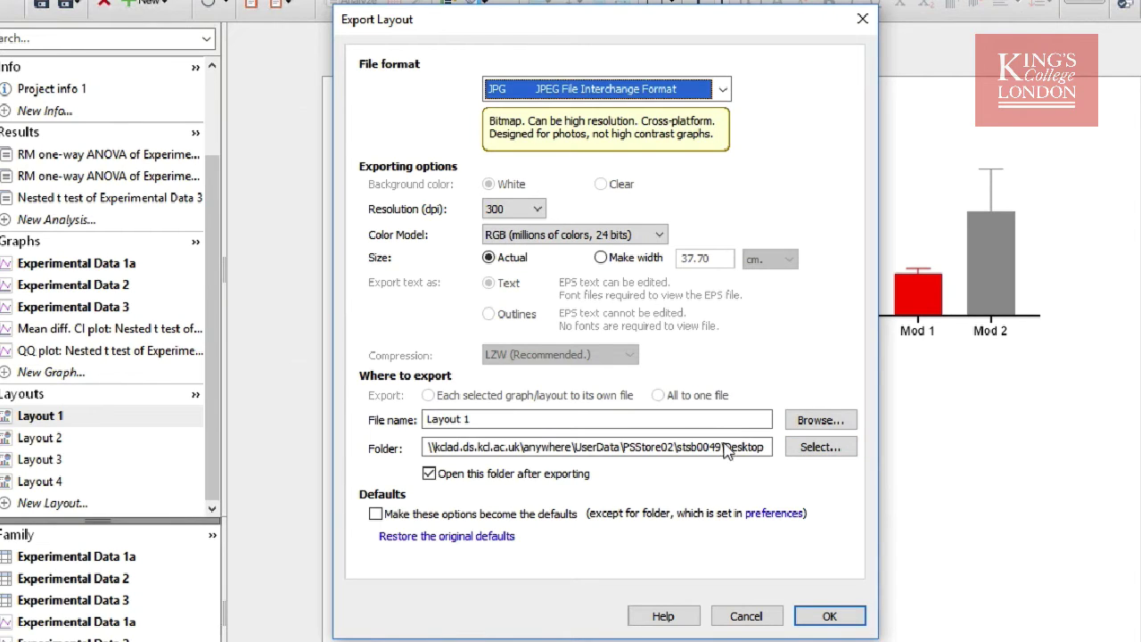
Cancel the Export Layout dialog without exporting, returning to Layout 1
left_click(758, 615)
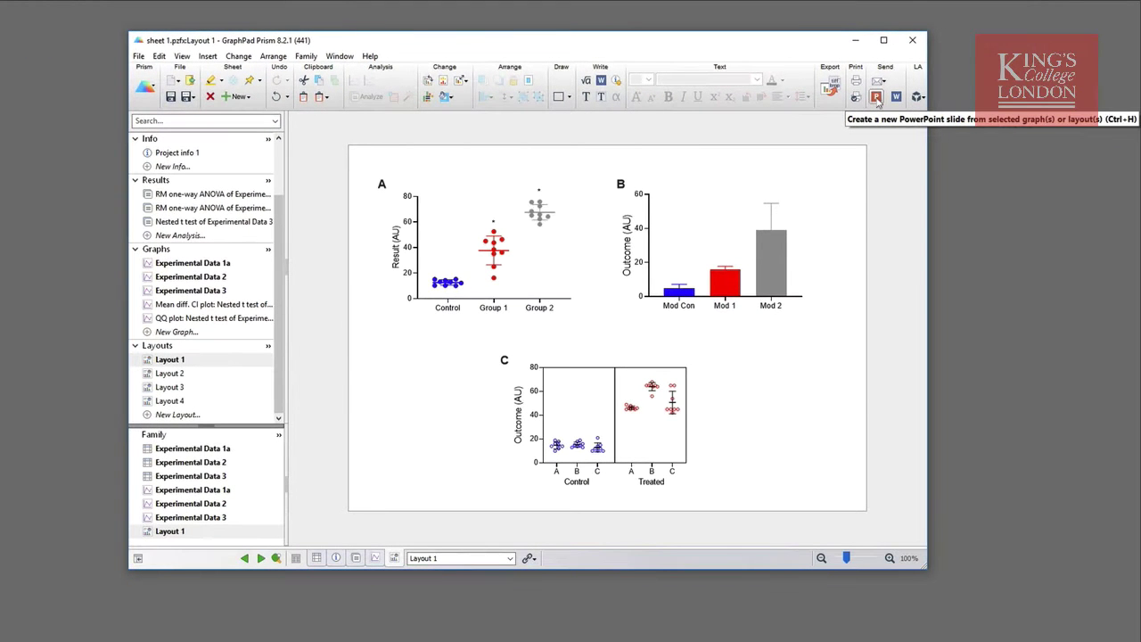
Send Layout 1 to a new PowerPoint slide 2, then minimize PowerPoint
left_click(876, 100)
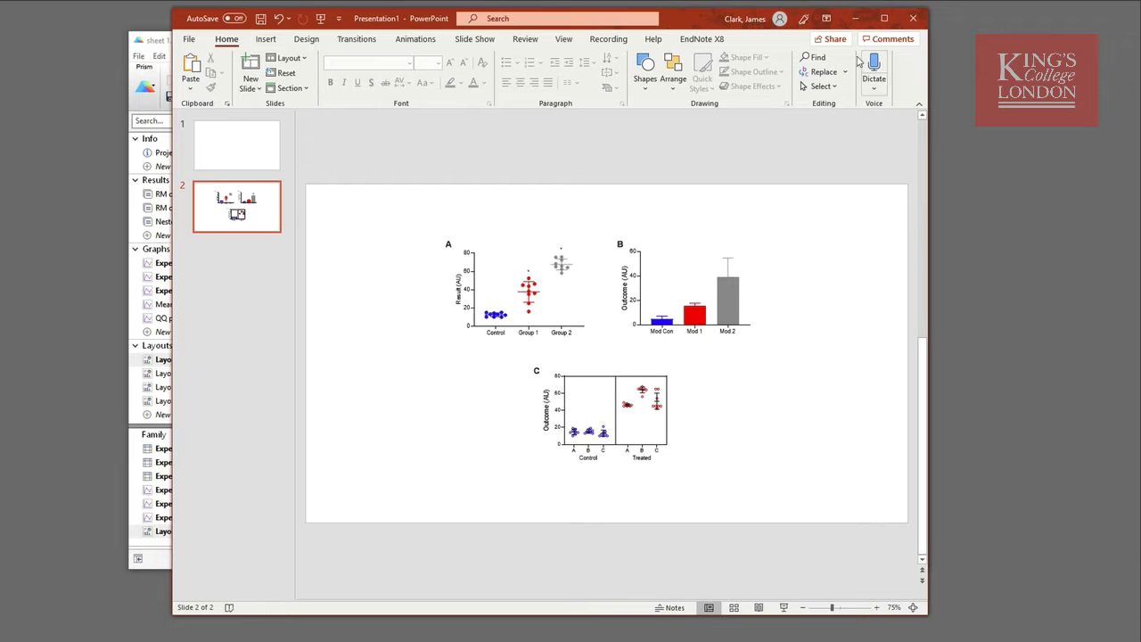
left_click(856, 19)
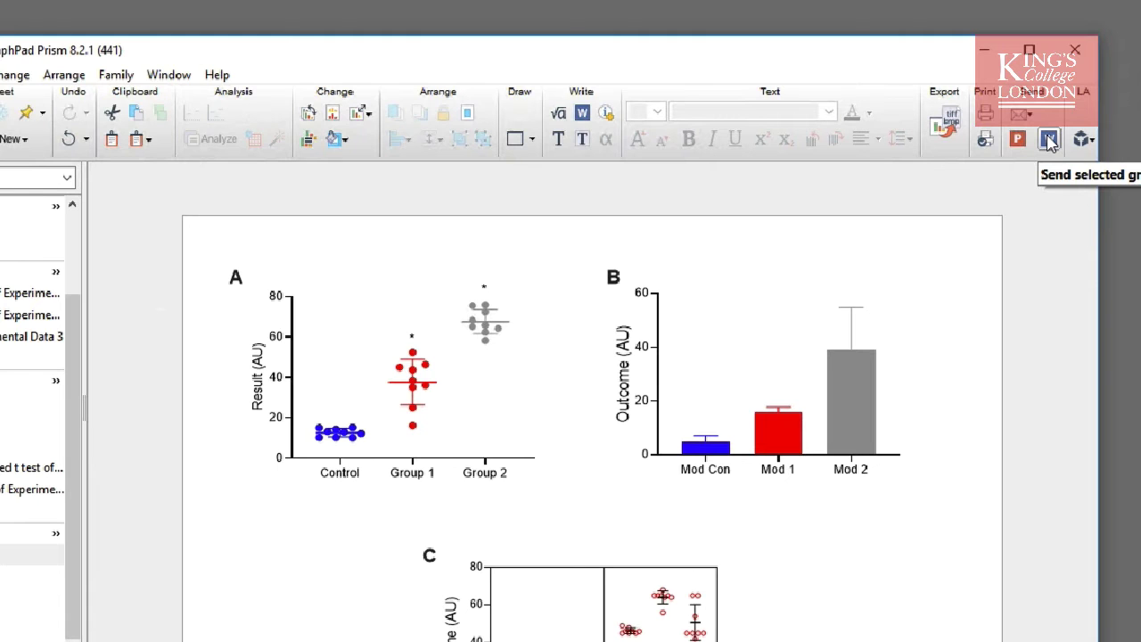
Send Layout 1 to a new Word document and check the figure on page 1
left_click(1049, 141)
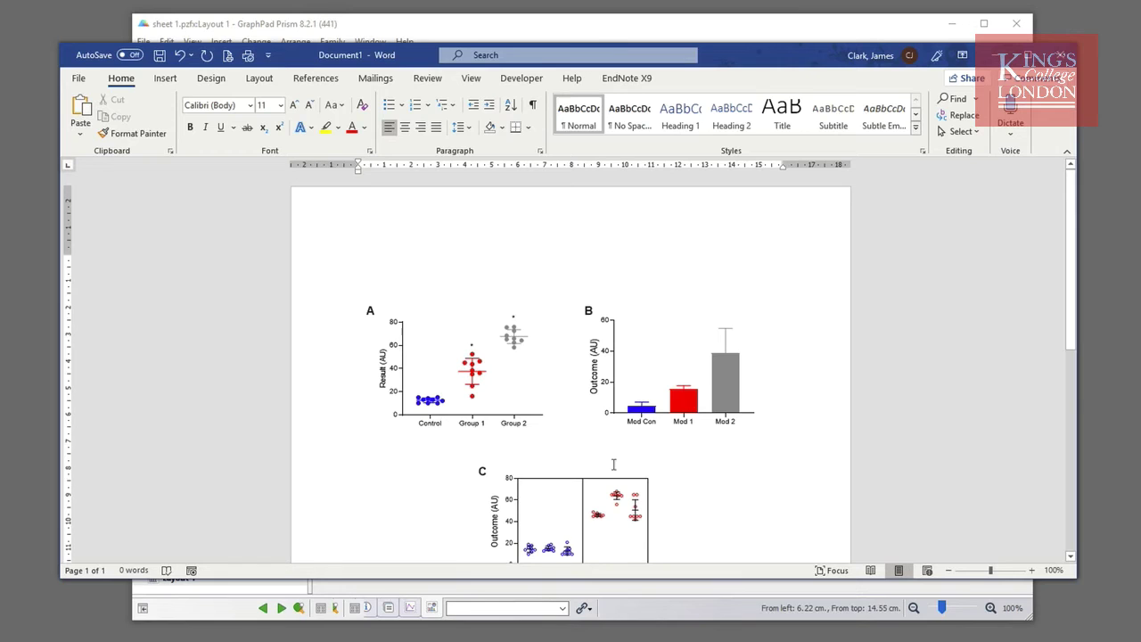
scroll(615, 440, "down", 3)
scroll(615, 412, "up", 2)
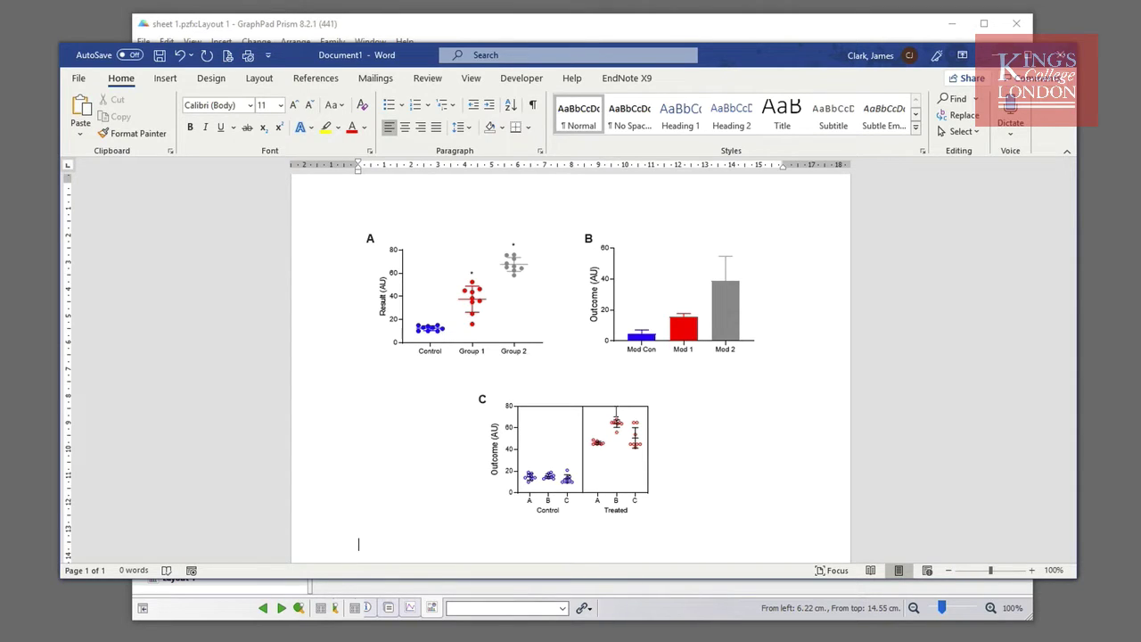
Minimize the Word window to return to Layout 1 in Prism
left_click(987, 56)
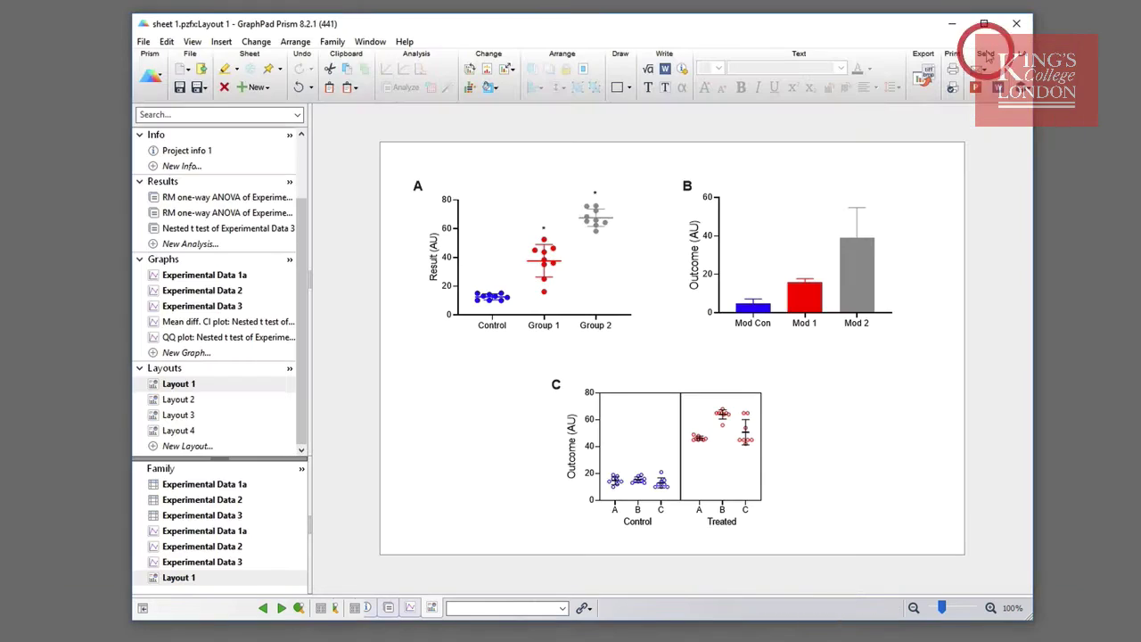